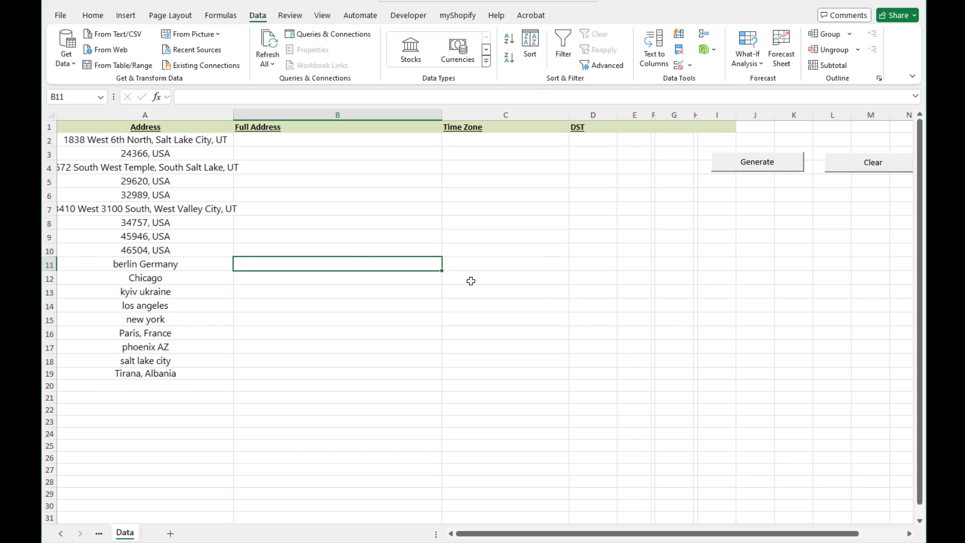
Step: Review the column A address list, including the 29620 USA, 24366 USA and Berlin Germany entries
click(203, 184)
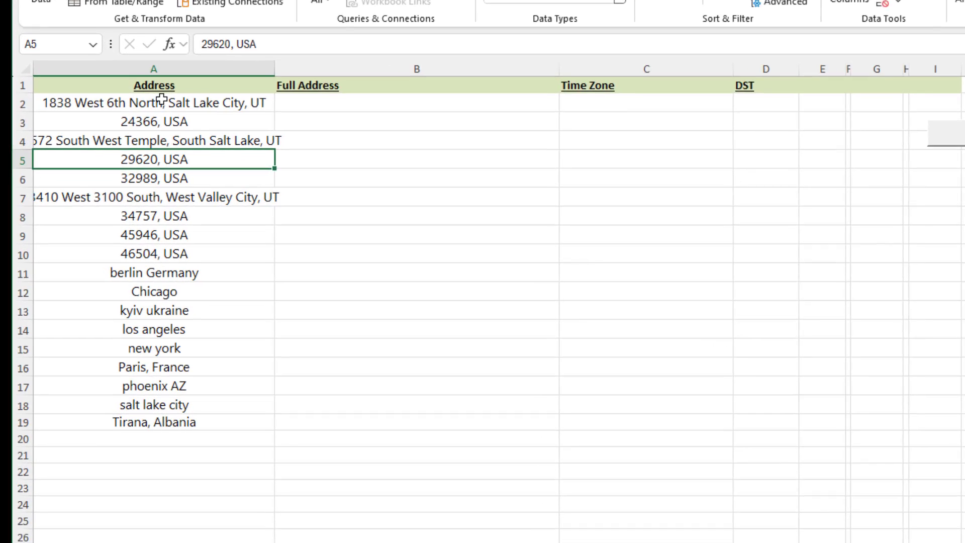
drag(156, 140, 144, 408)
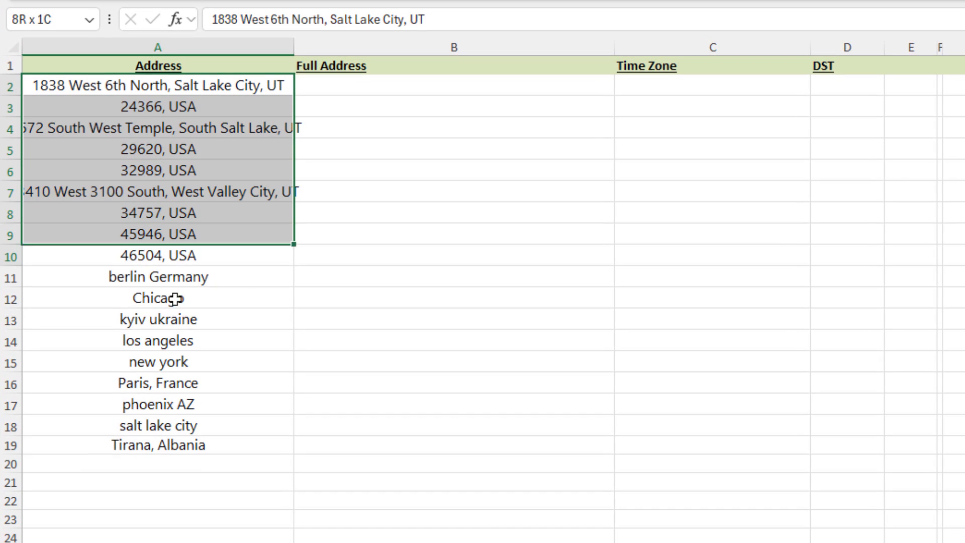
drag(155, 498, 155, 498)
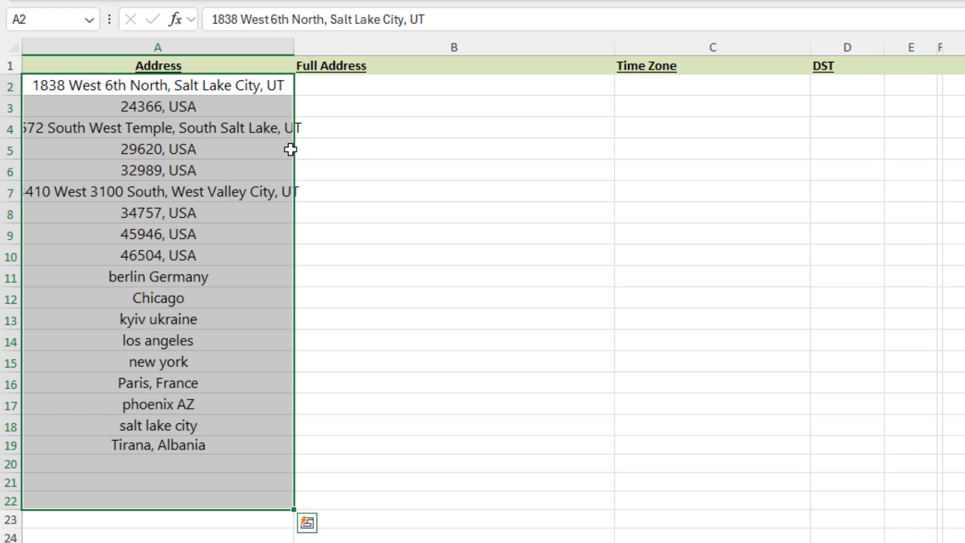
click(188, 86)
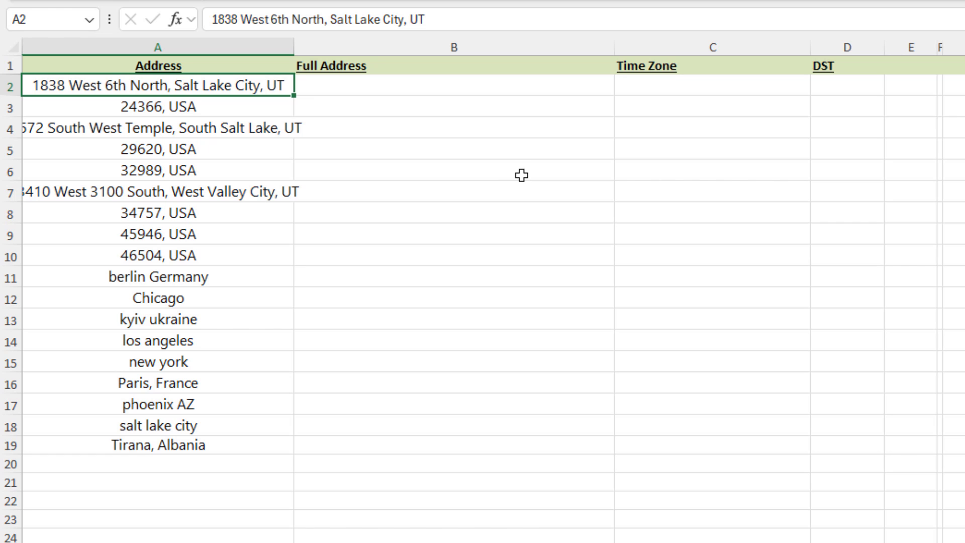
click(145, 103)
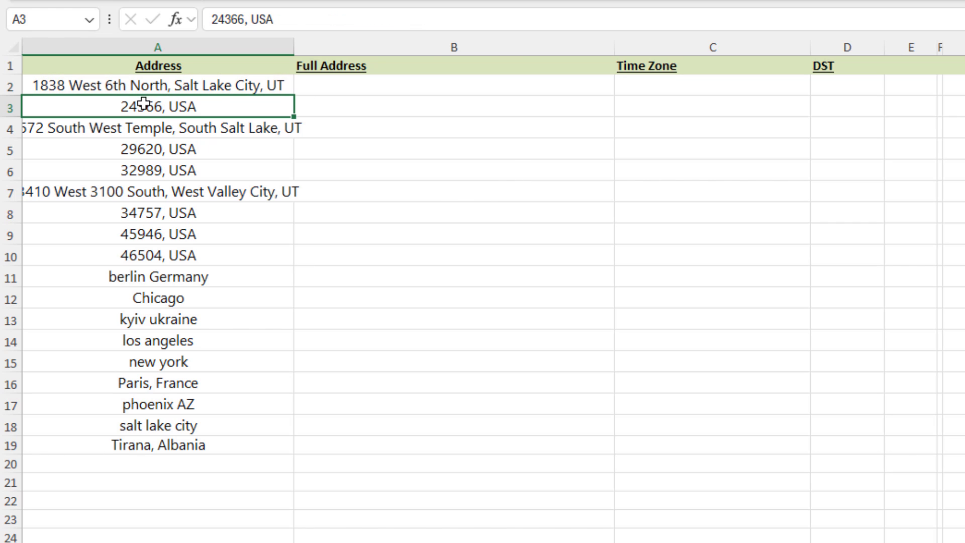
click(176, 278)
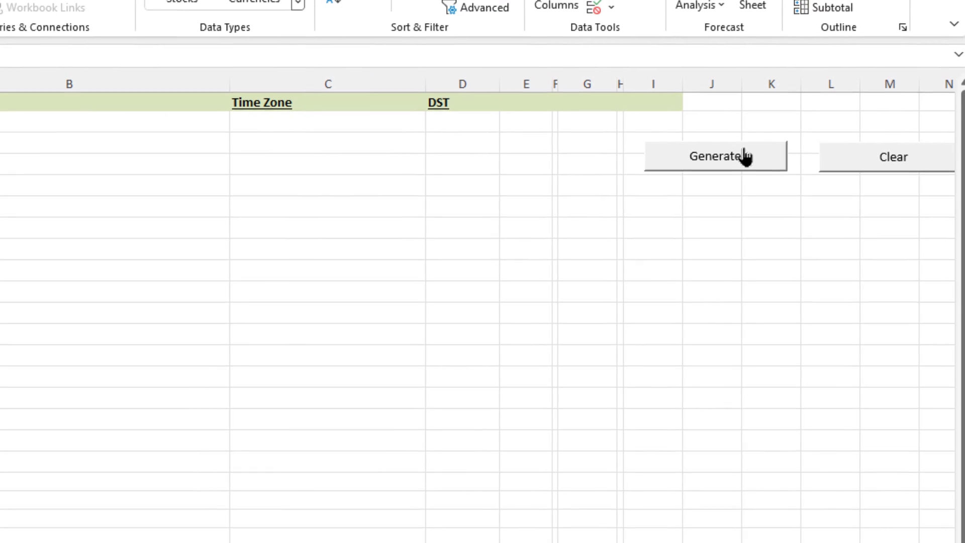
Step: Run Generate, then check B2's full address, C2's time zone, the DST column and Phoenix AZ's no-DST row
click(684, 156)
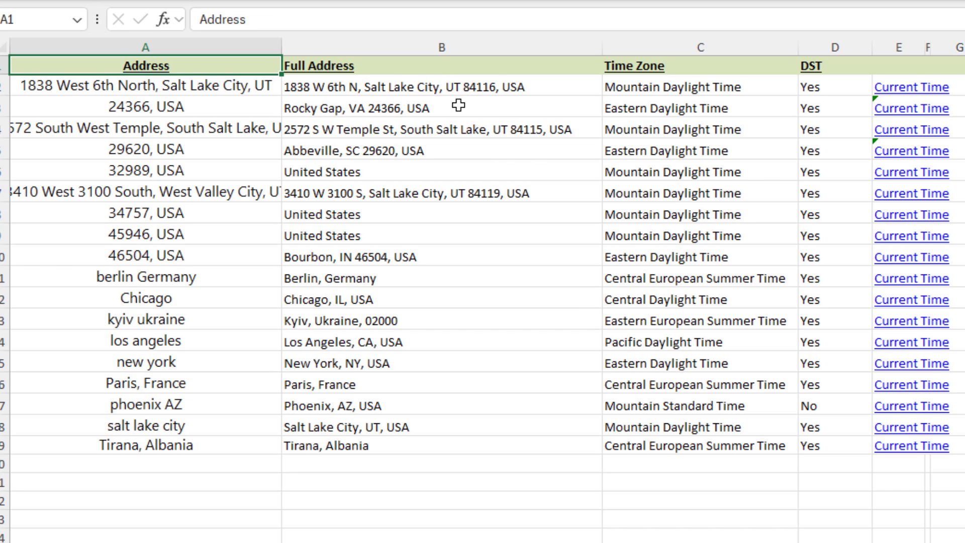
click(427, 89)
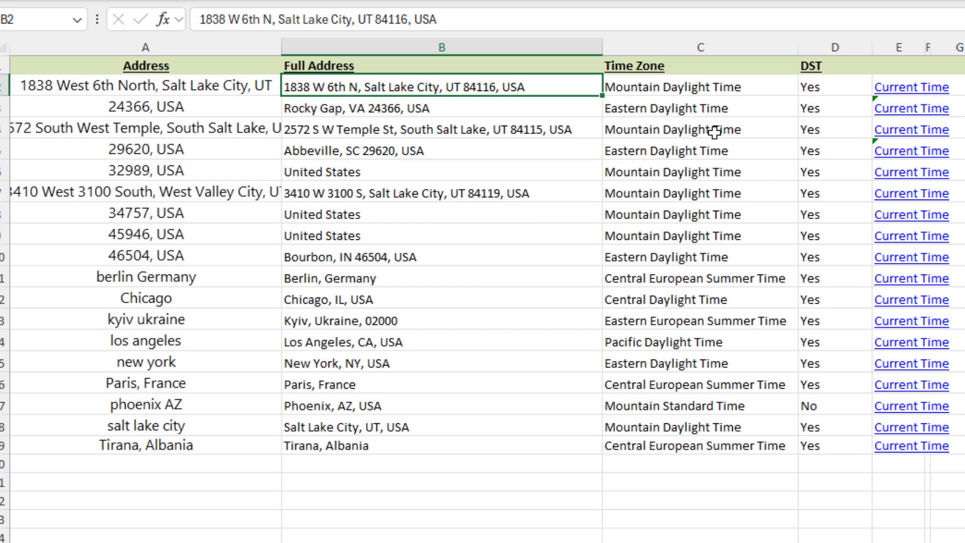
click(682, 93)
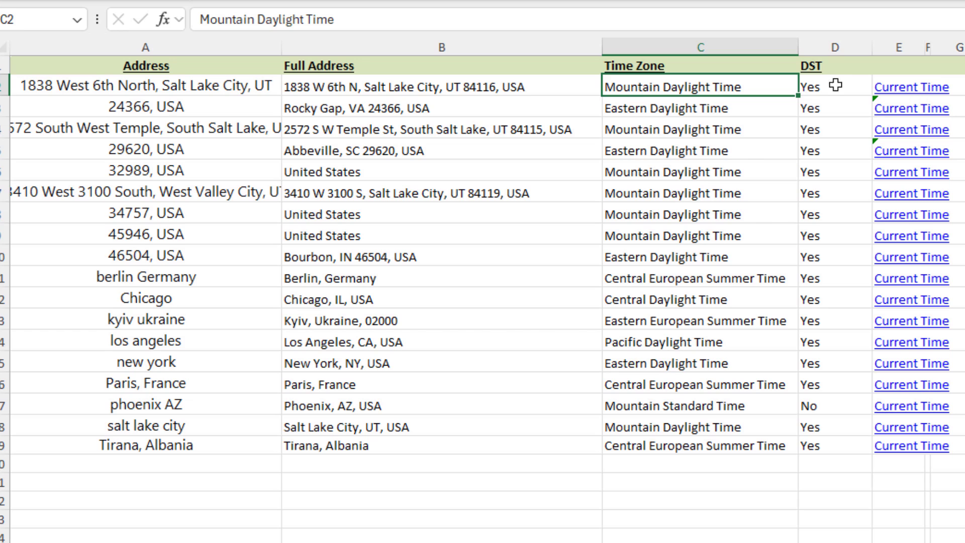
click(833, 48)
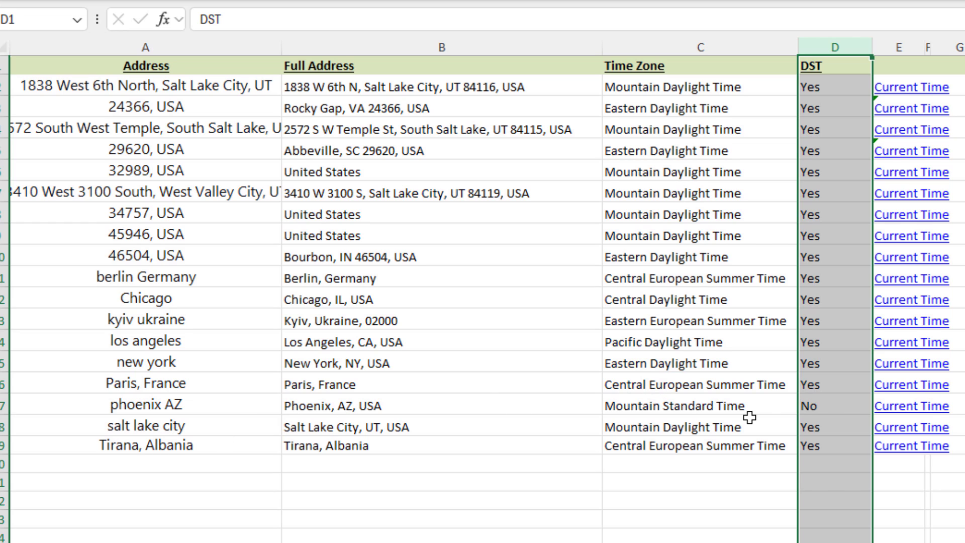
drag(820, 400, 111, 407)
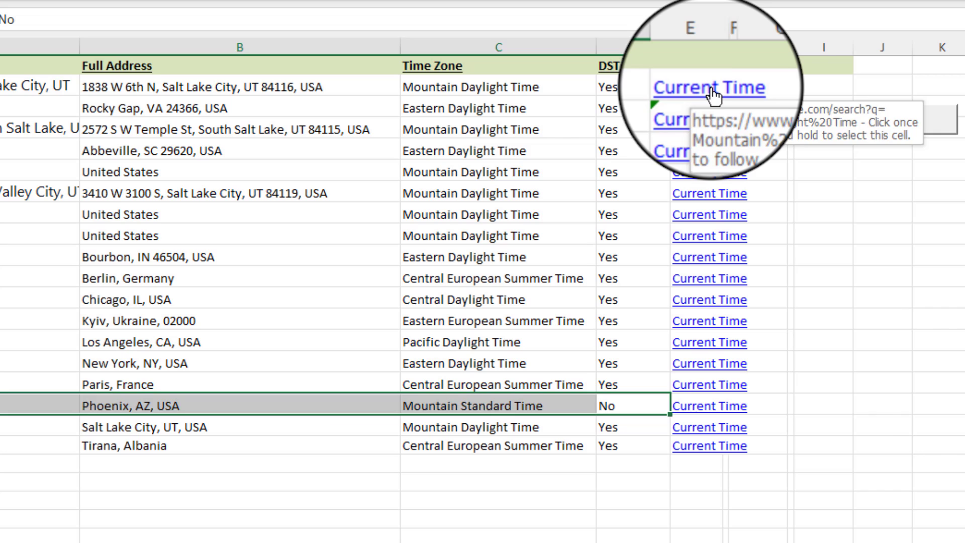
Step: Follow cell E2's Current Time link to the Google time search for the first address
click(713, 92)
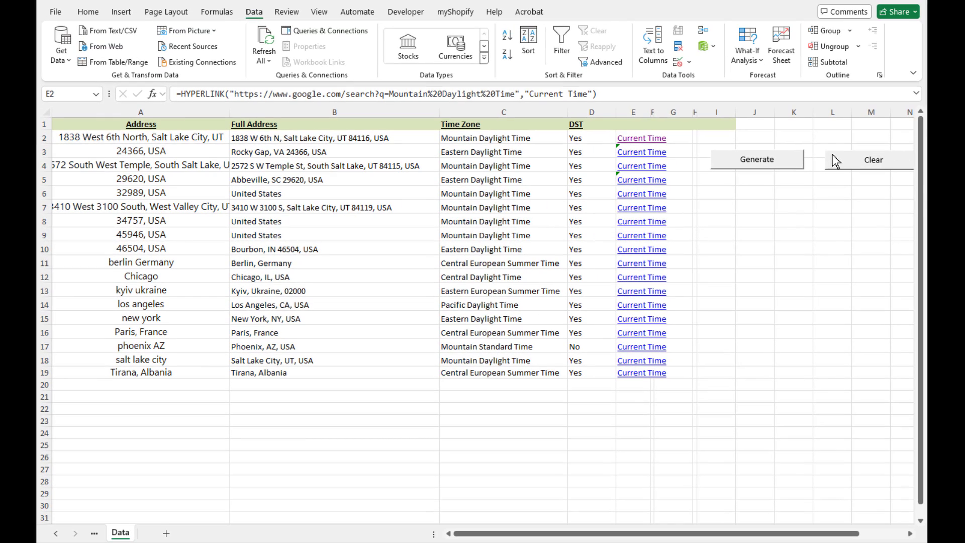
Step: Run the Clear macro to empty columns B through E, leaving only the addresses
click(877, 160)
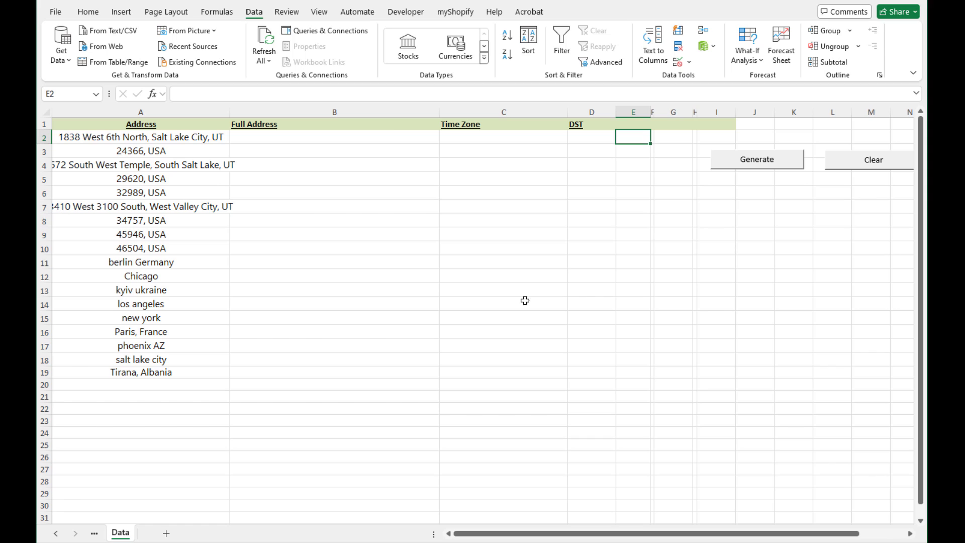